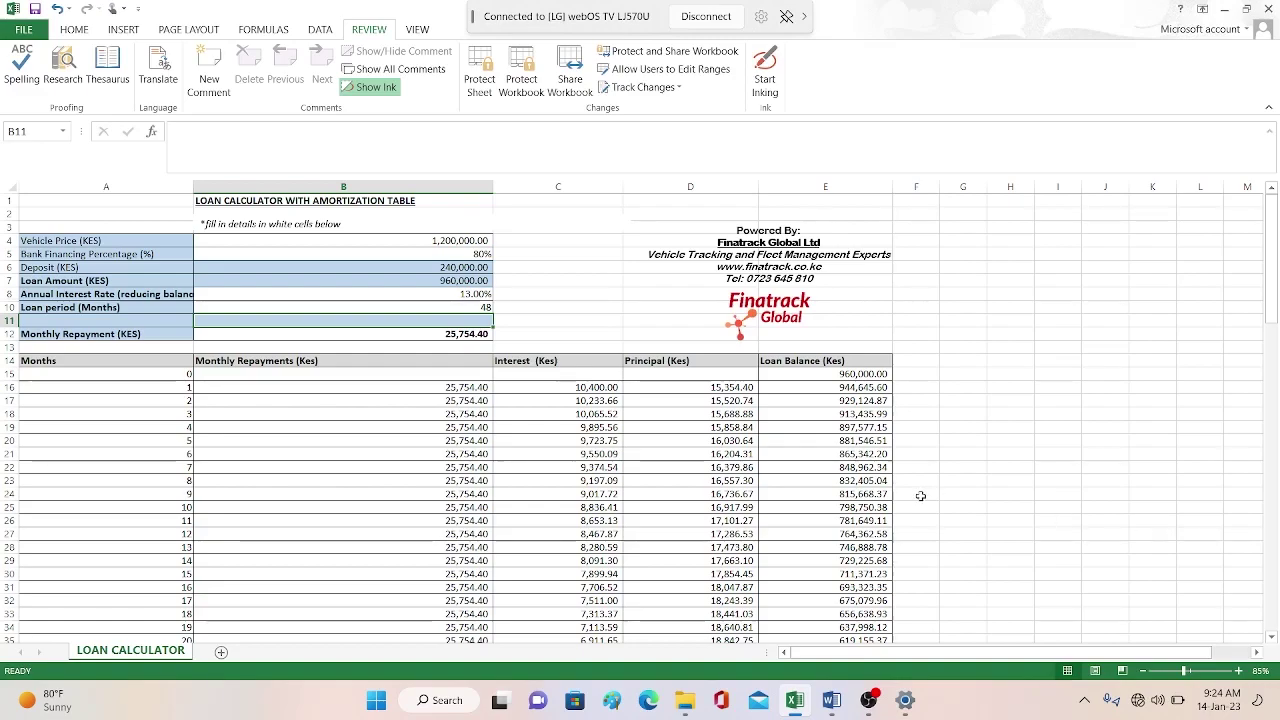
- Enter a 3,000,000 vehicle price and 70% financing, giving a 2,100,000 loan
left_click(464, 241)
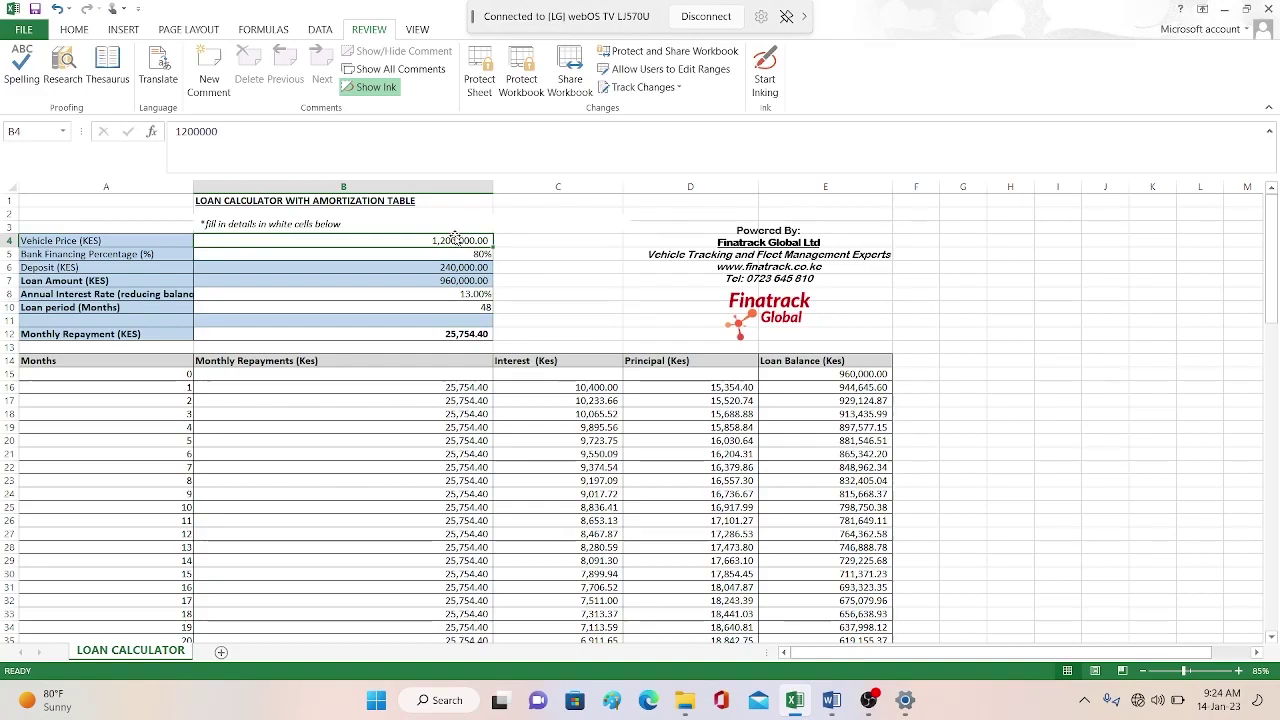
type("3")
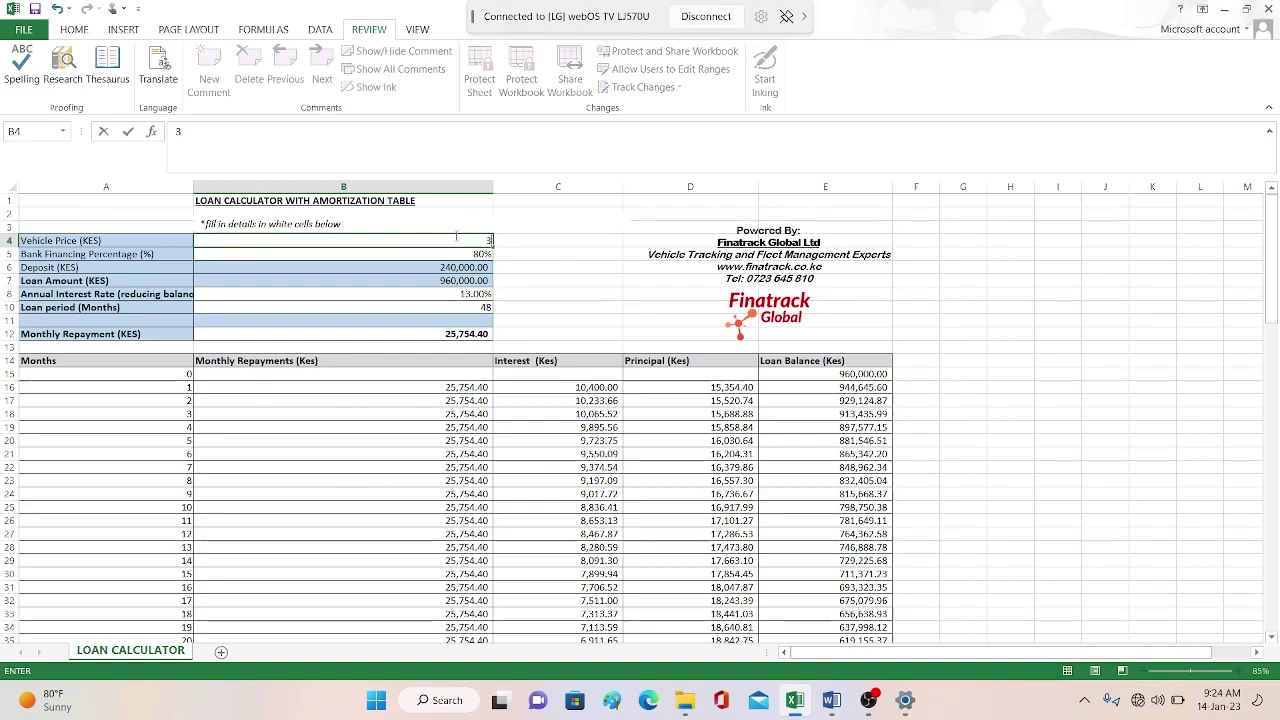
type("000000")
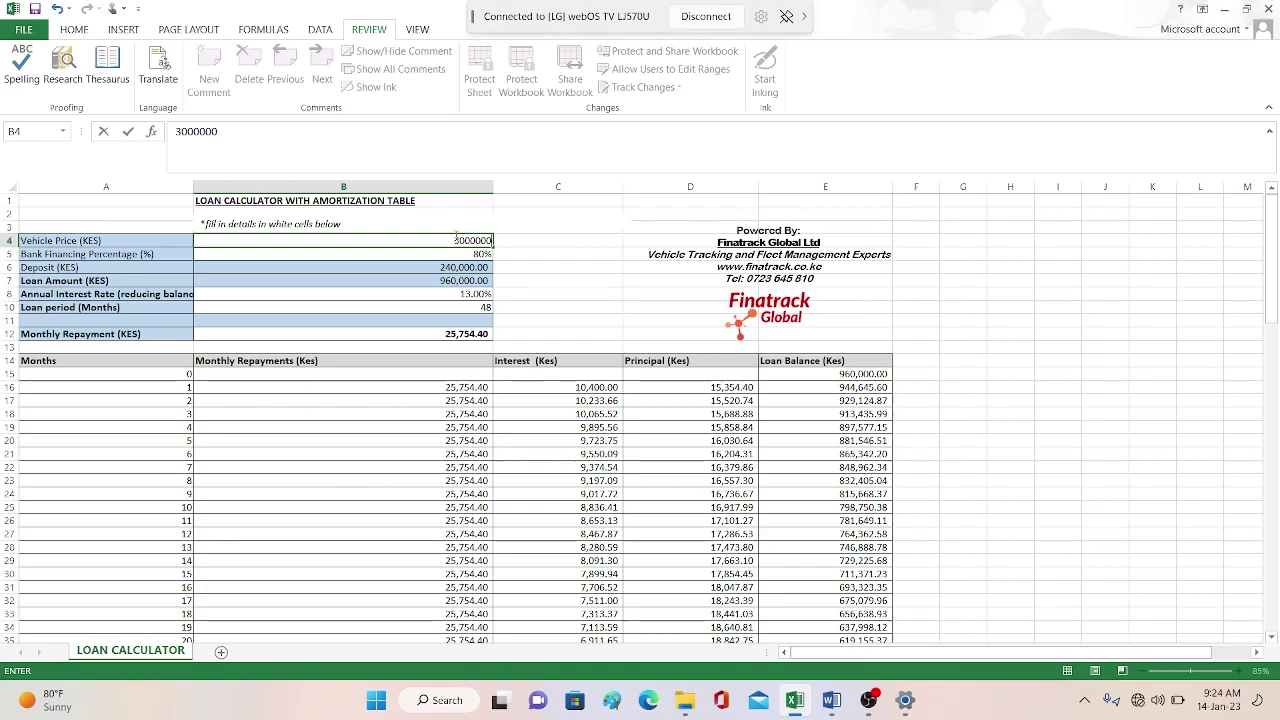
key("Return")
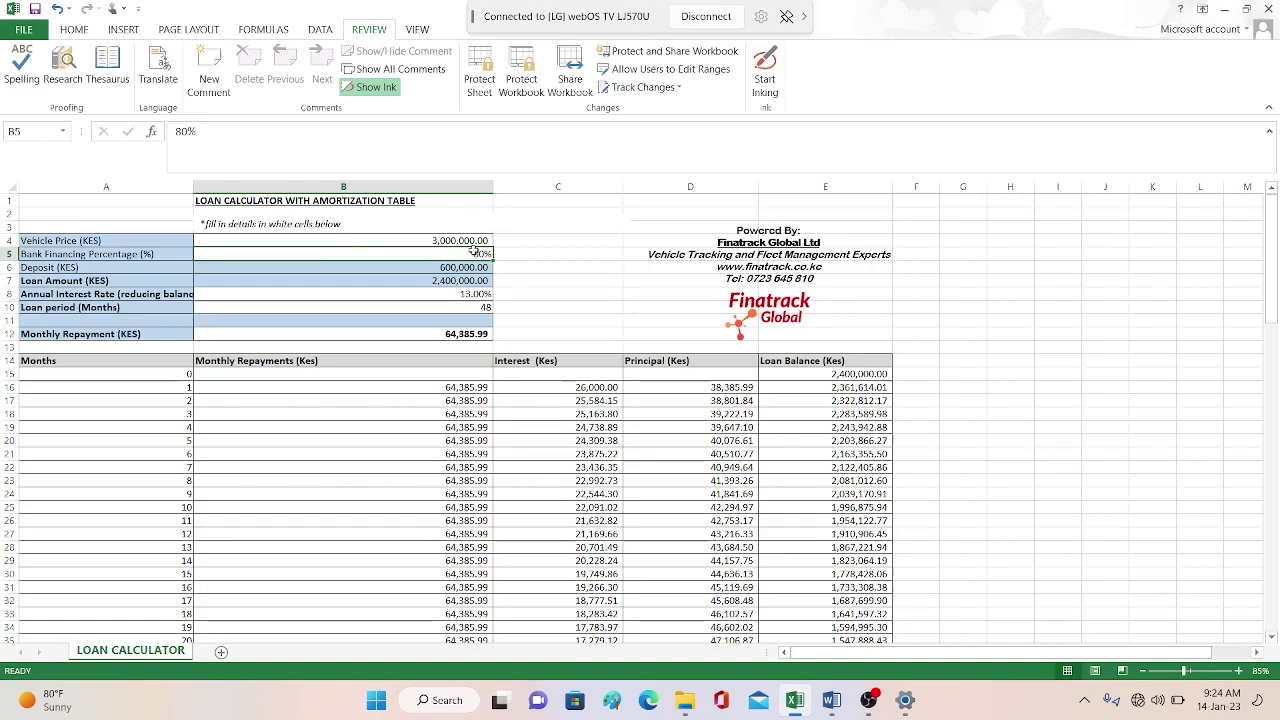
type("70")
key("Return")
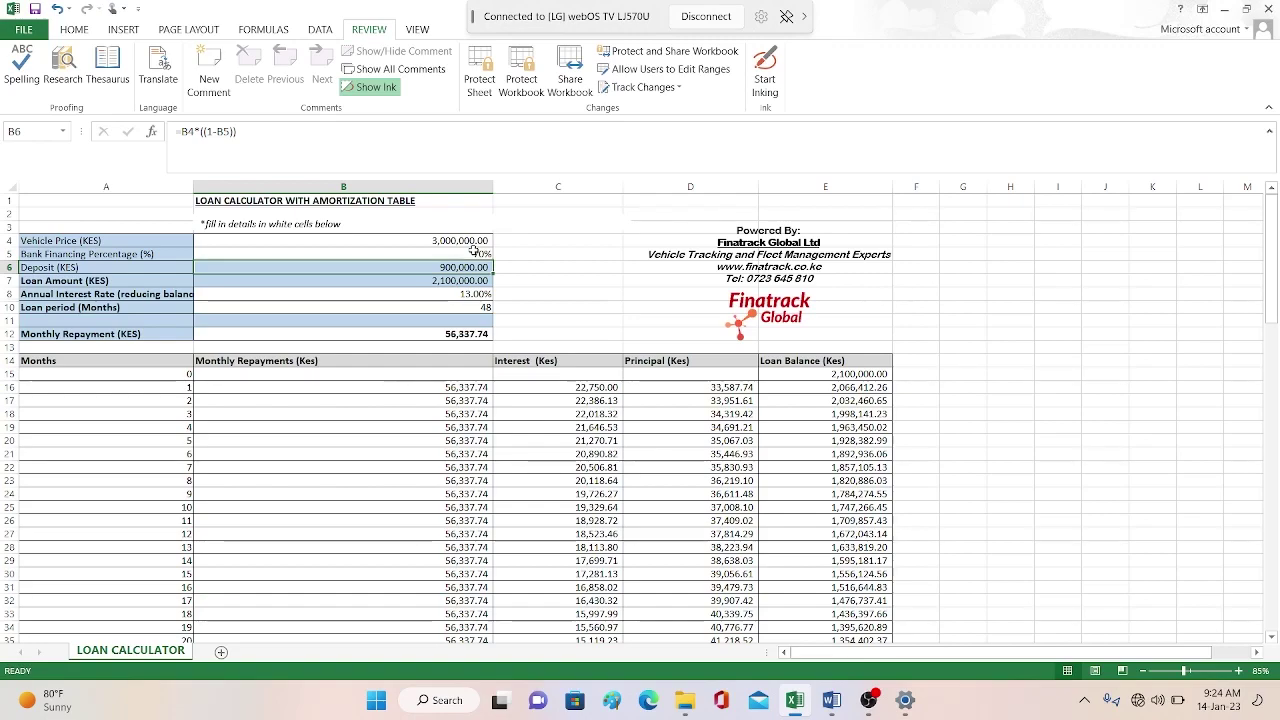
left_click(452, 296)
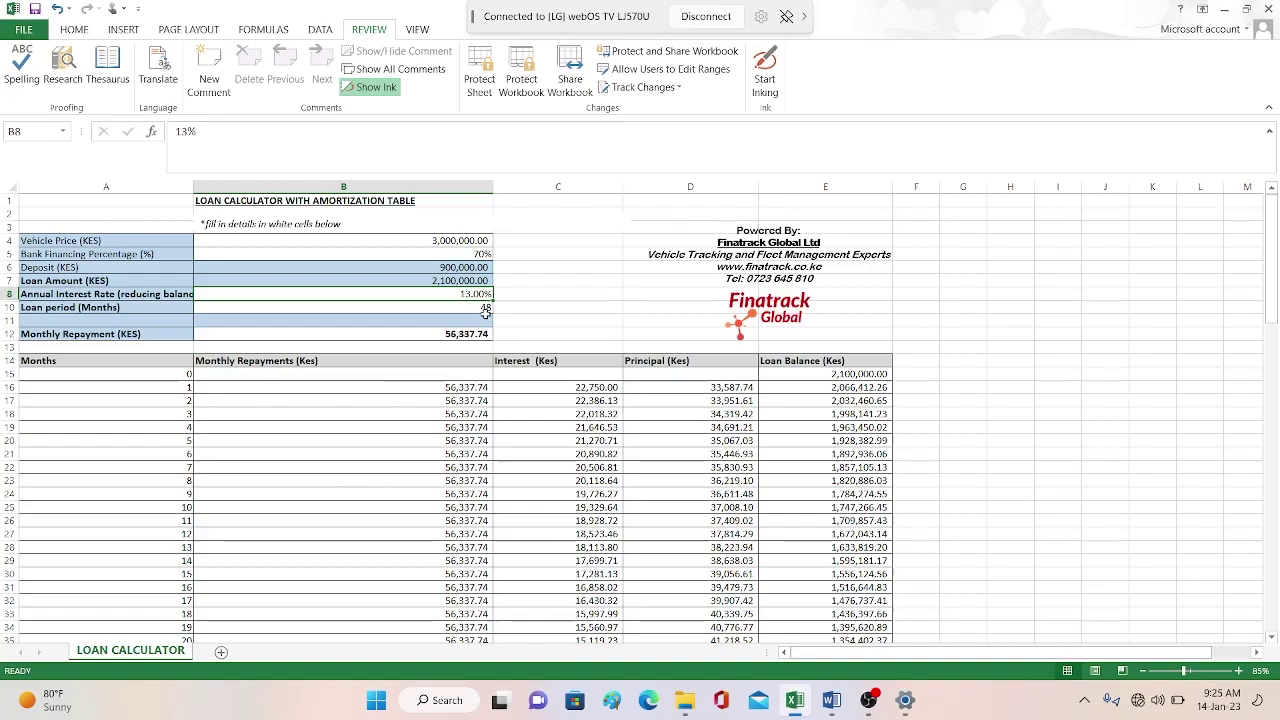
left_click(481, 309)
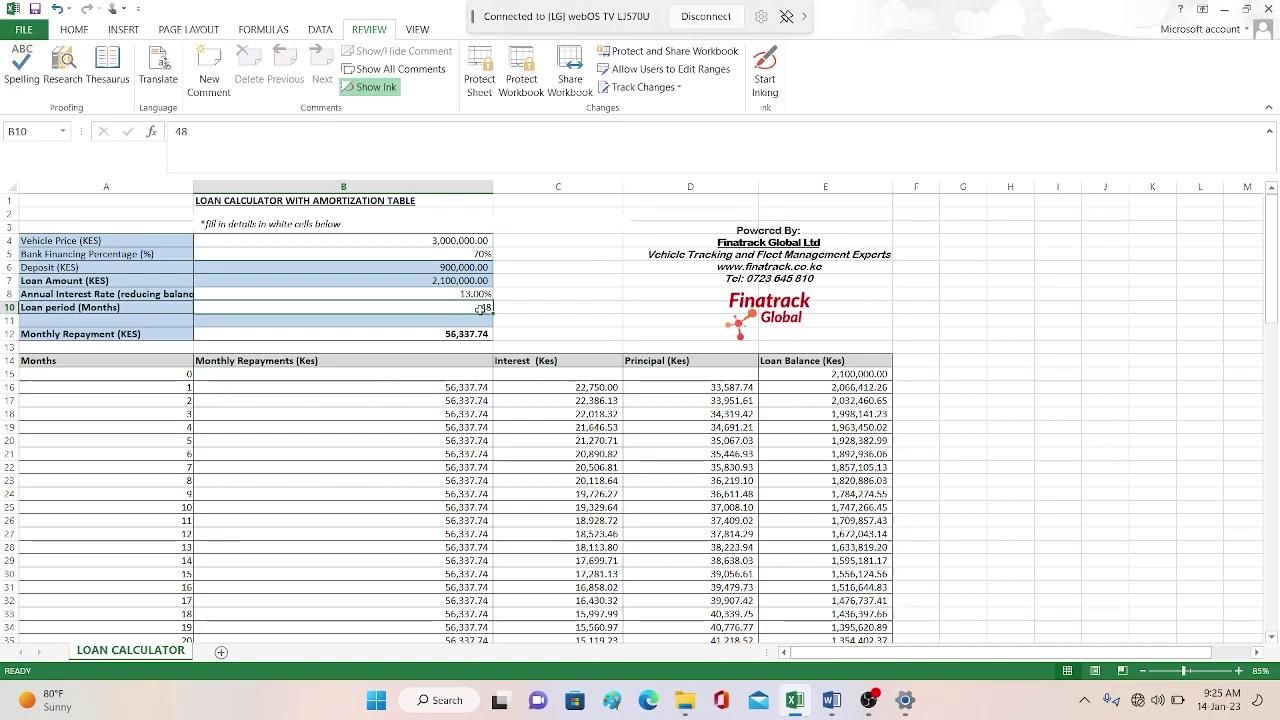
- Set the loan period in B10 to 60 months and inspect B12's PMT repayment formula
type("60")
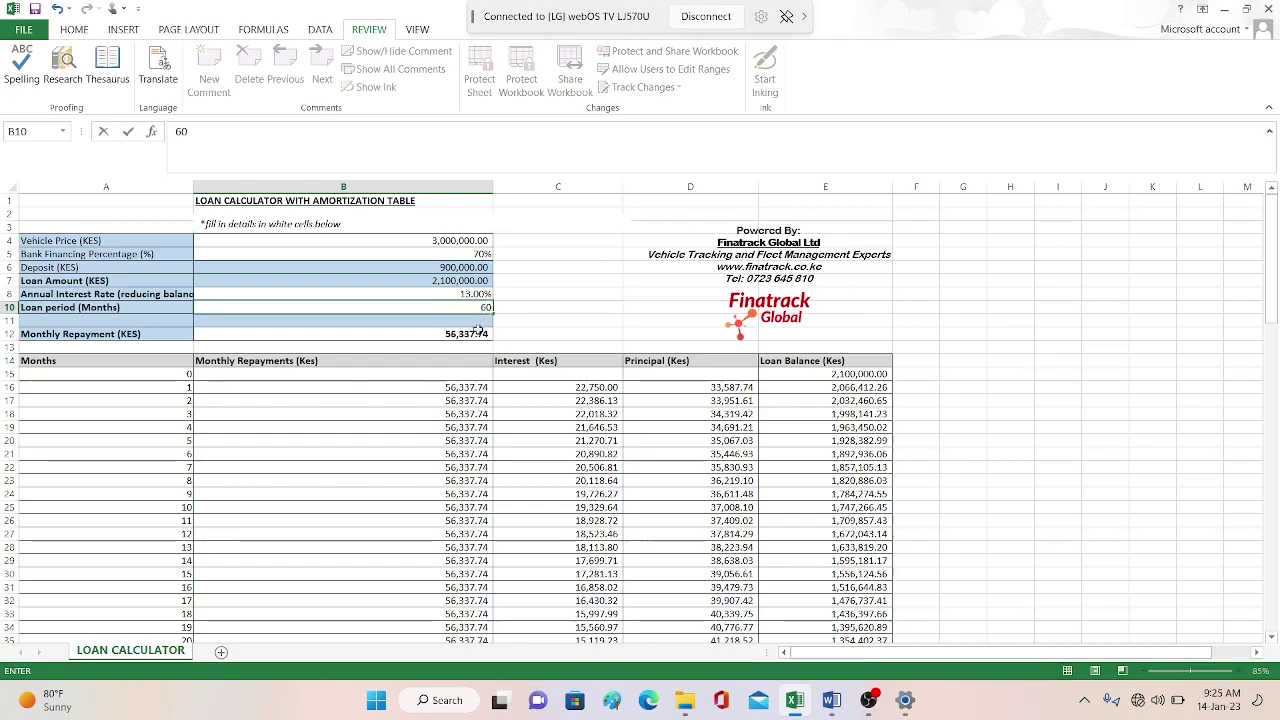
key("Return")
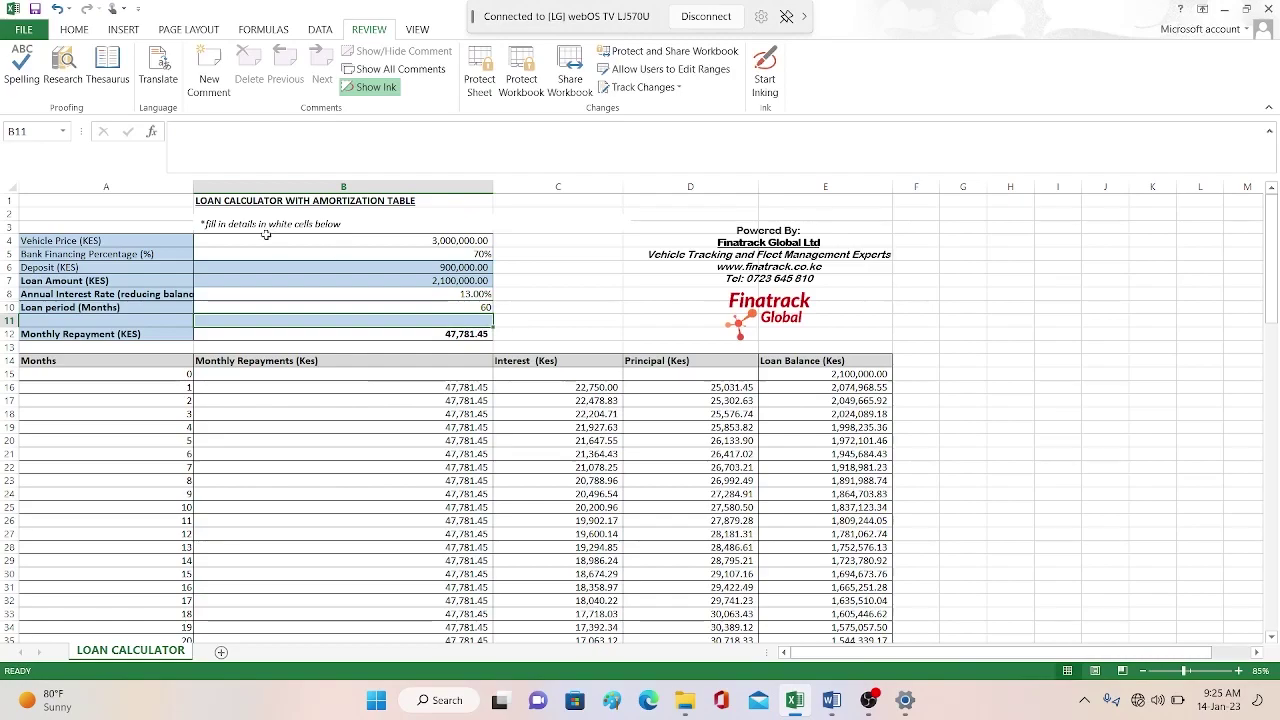
left_click(436, 334)
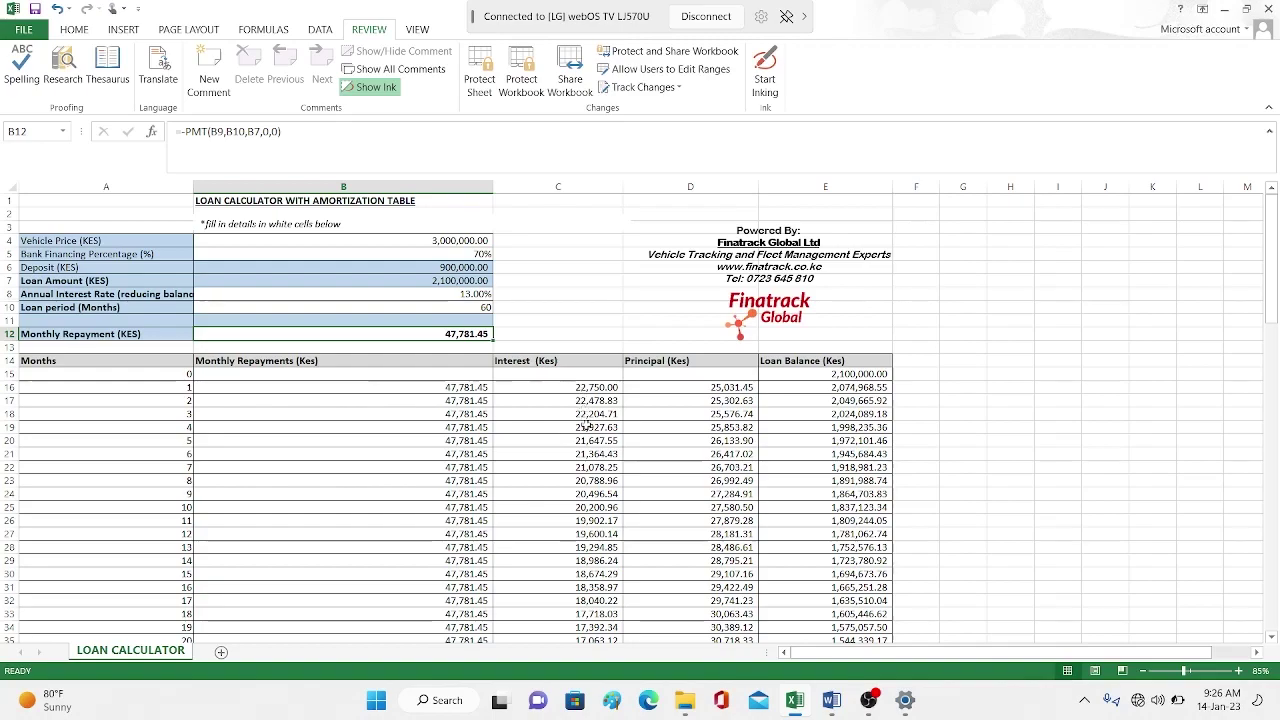
left_click(235, 541)
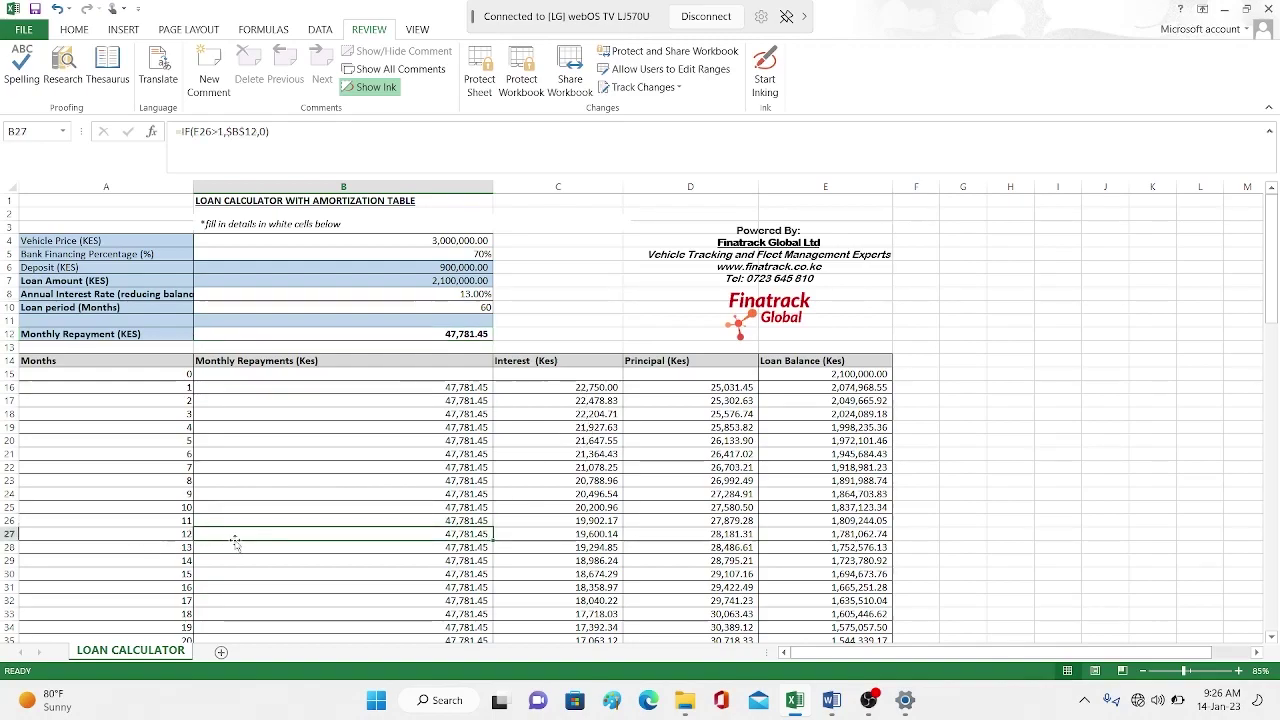
left_click(832, 540)
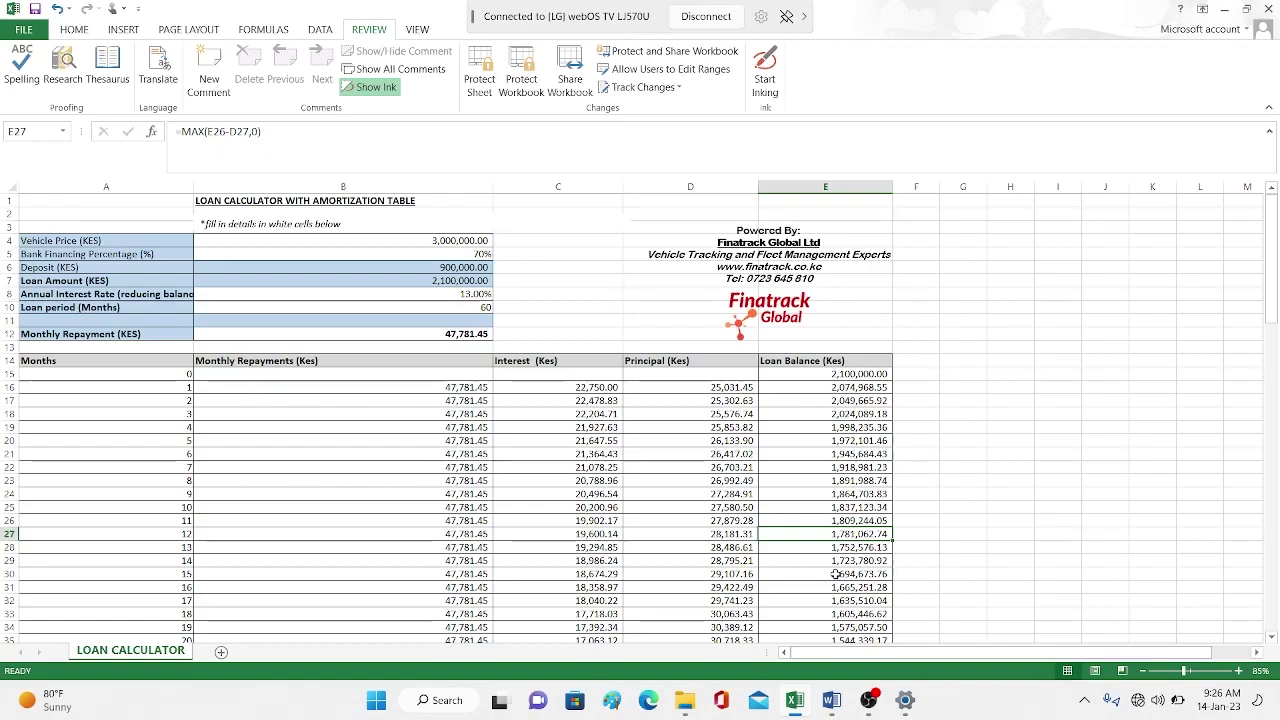
left_click_drag(835, 575, 840, 535)
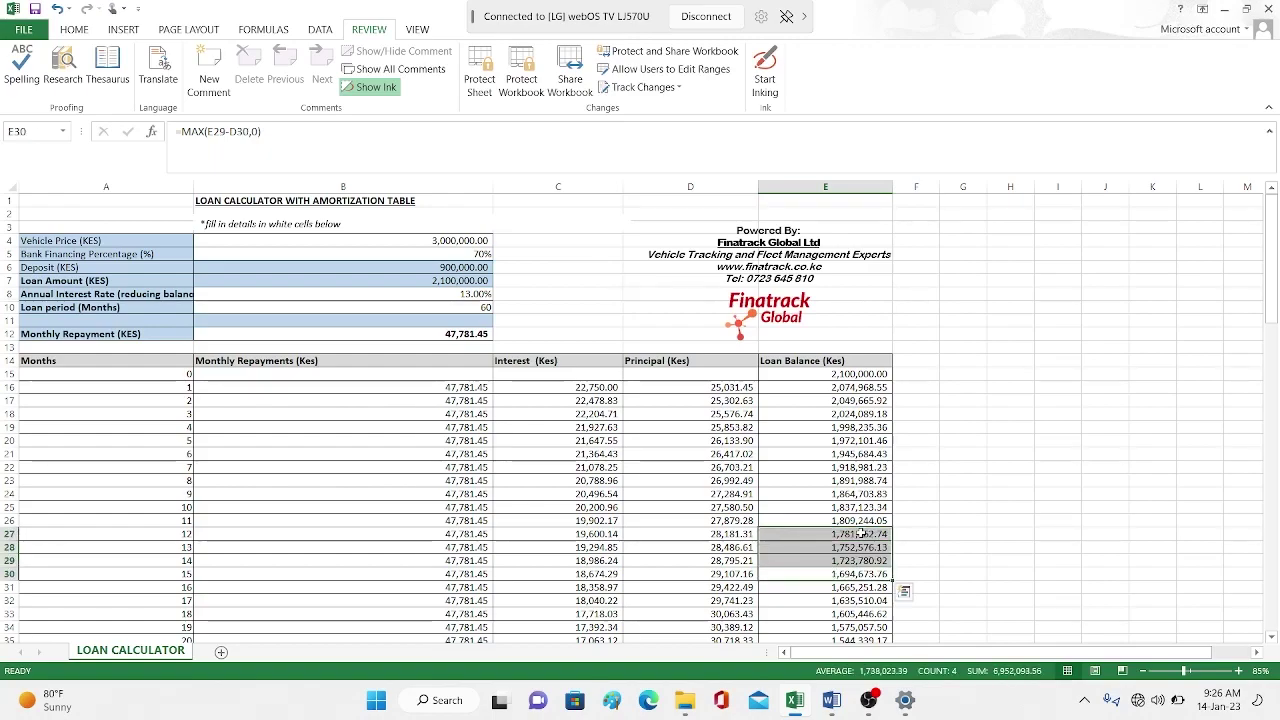
left_click(862, 535)
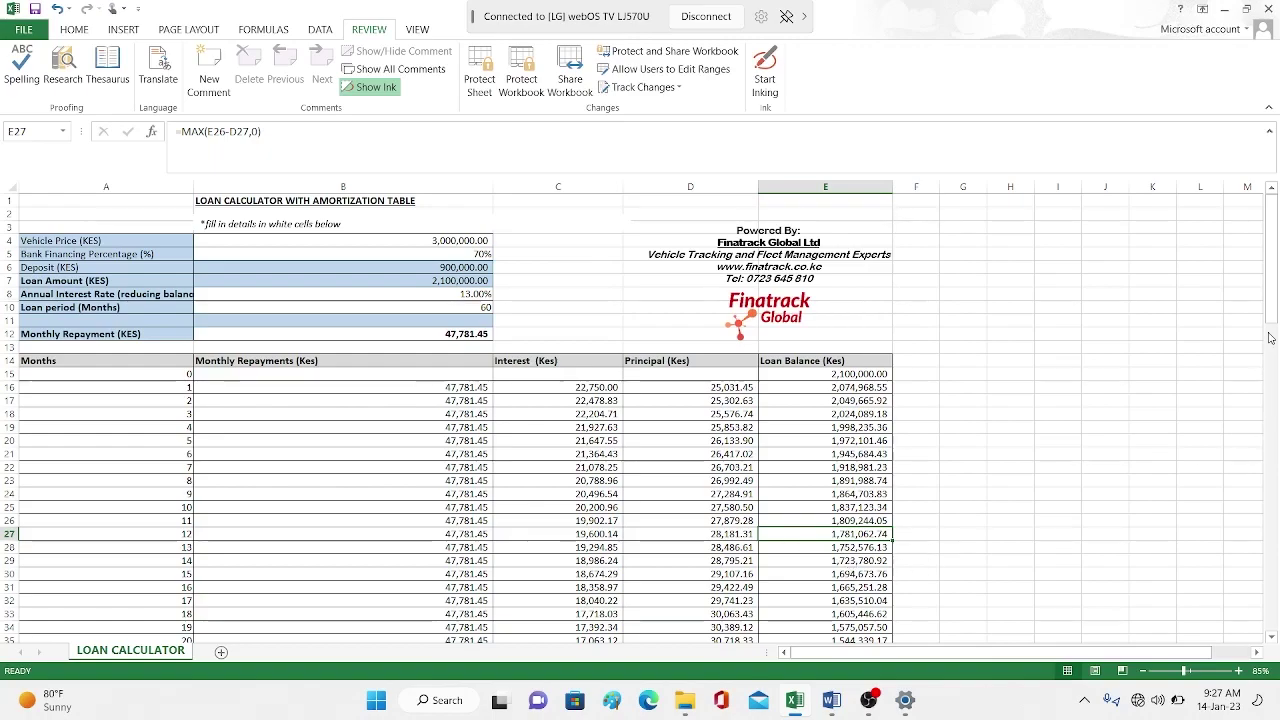
left_click_drag(1270, 338, 1270, 516)
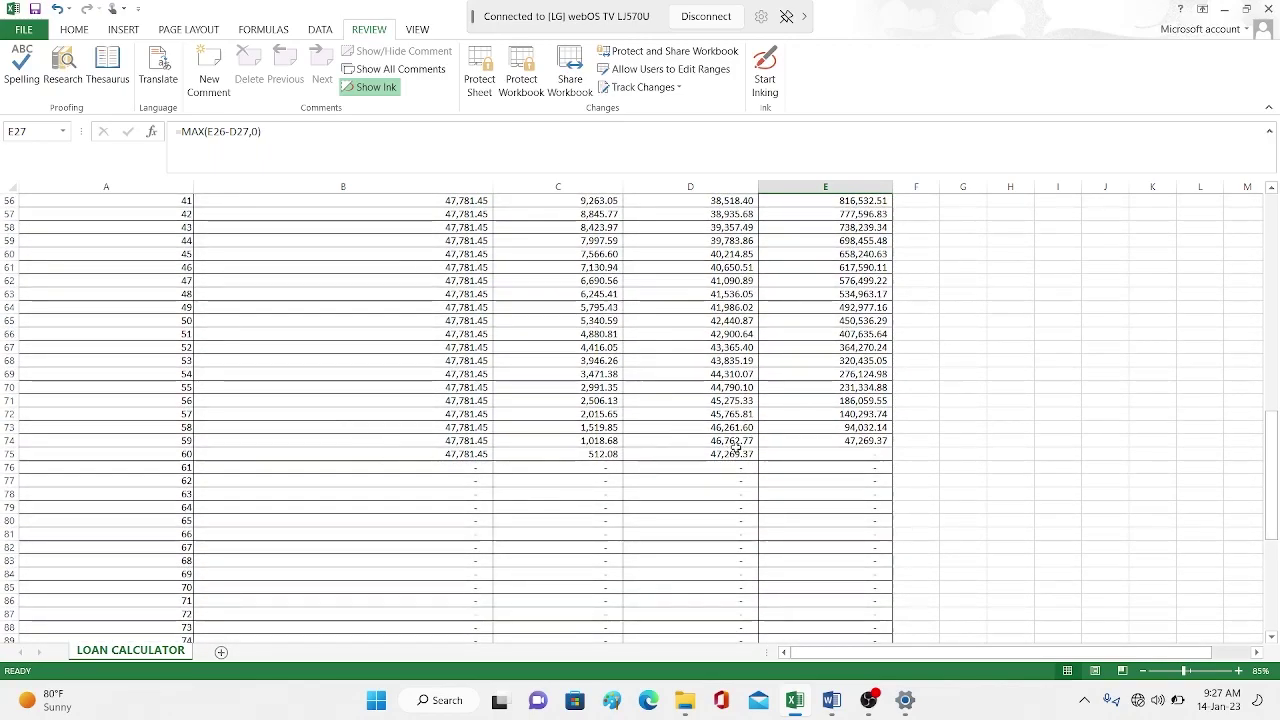
left_click(856, 458)
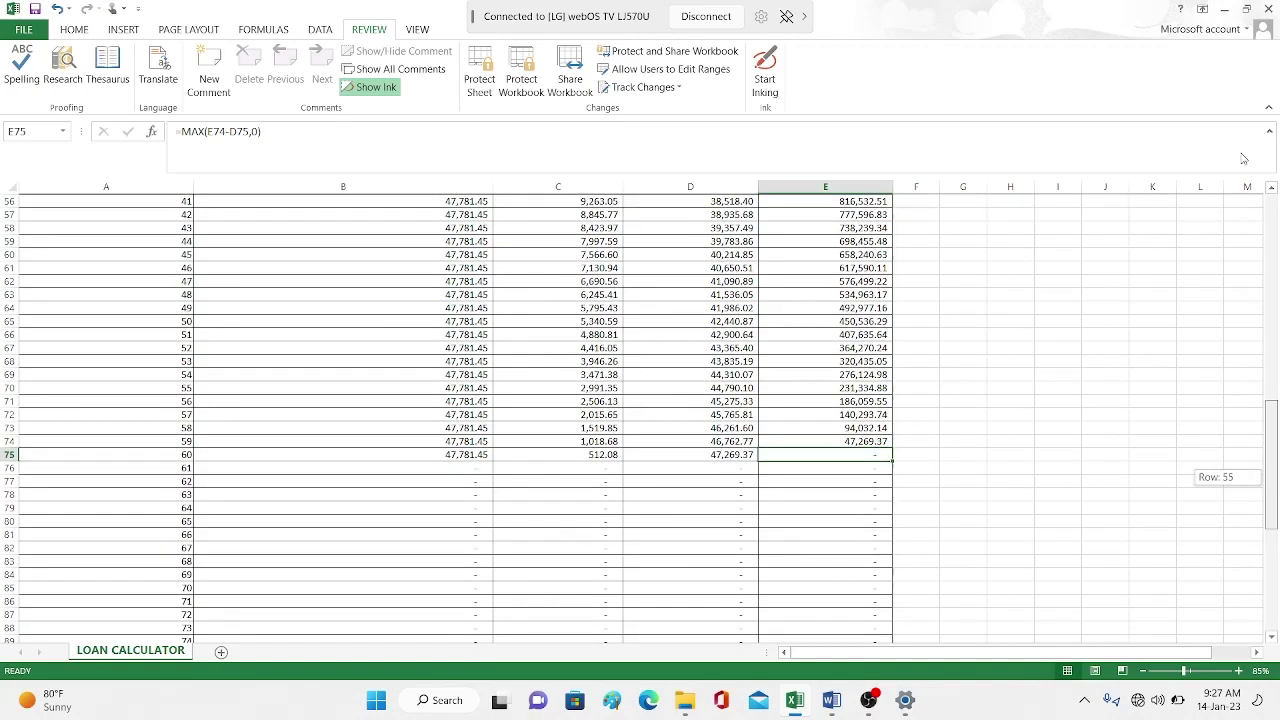
left_click_drag(1273, 483, 1260, 62)
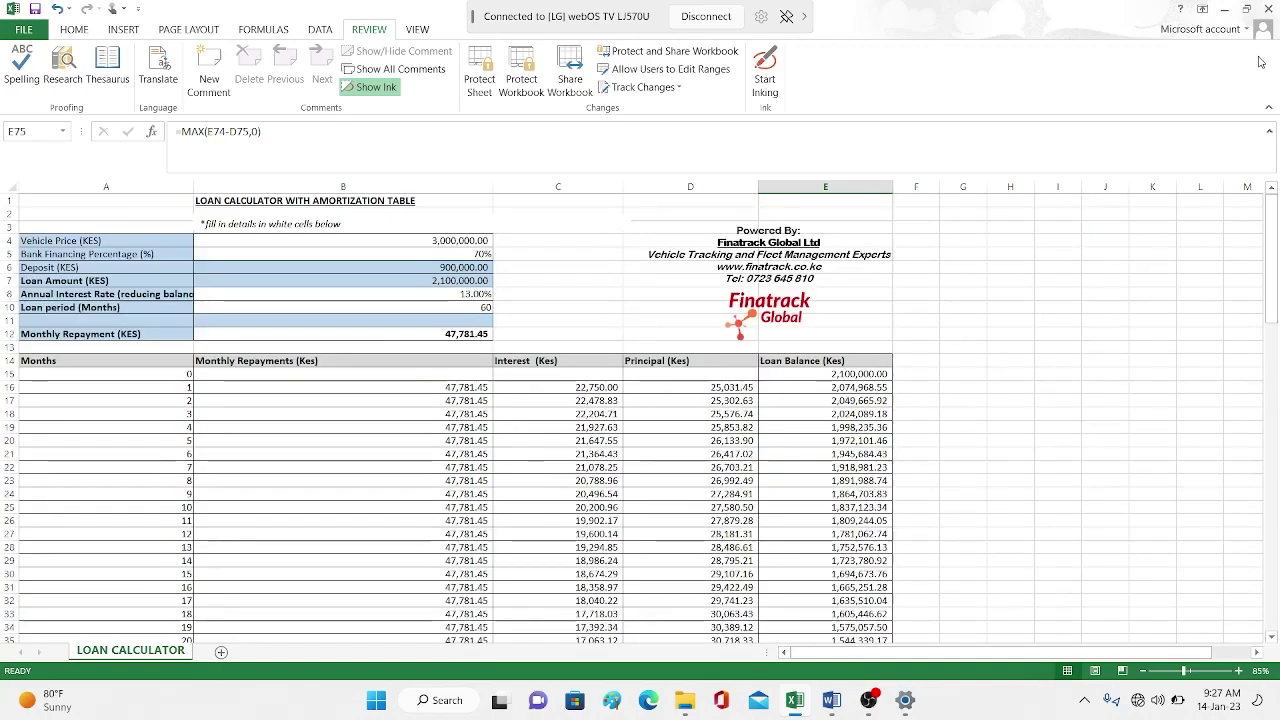
- Set B10 to 48 months and check the month-48 balance formula in row 63 shows zero
left_click(480, 307)
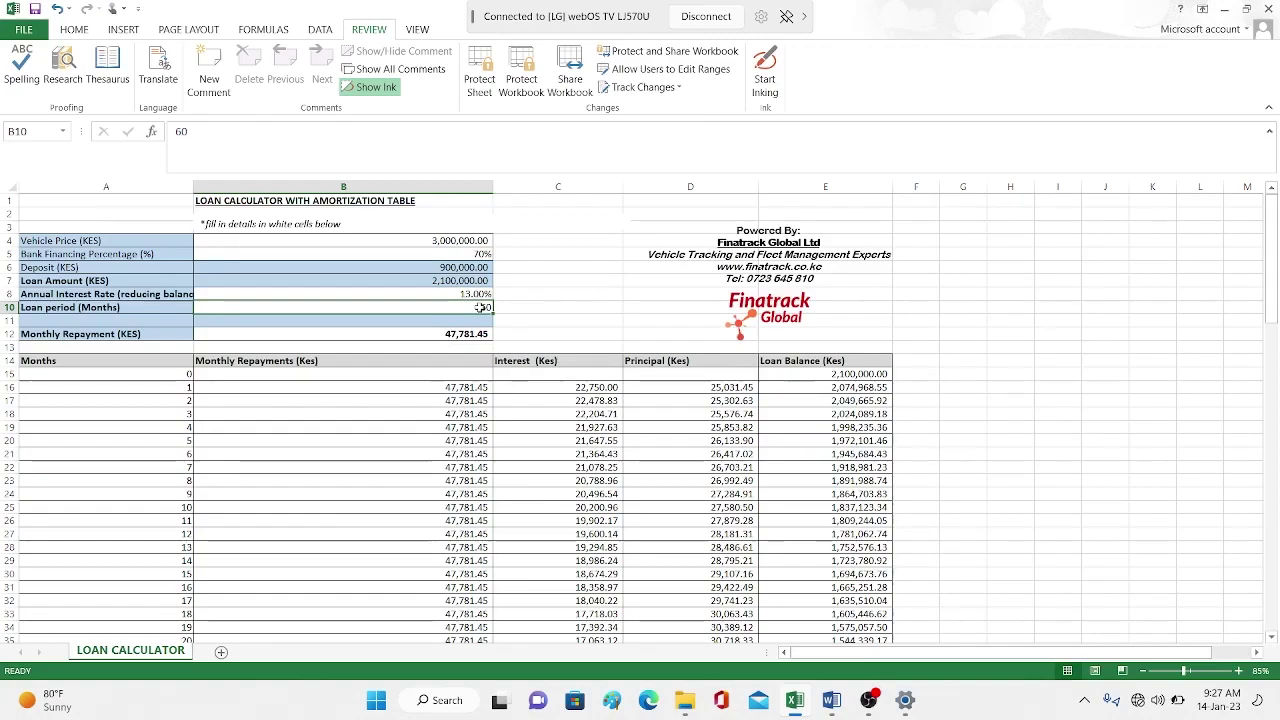
type("48")
key("Return")
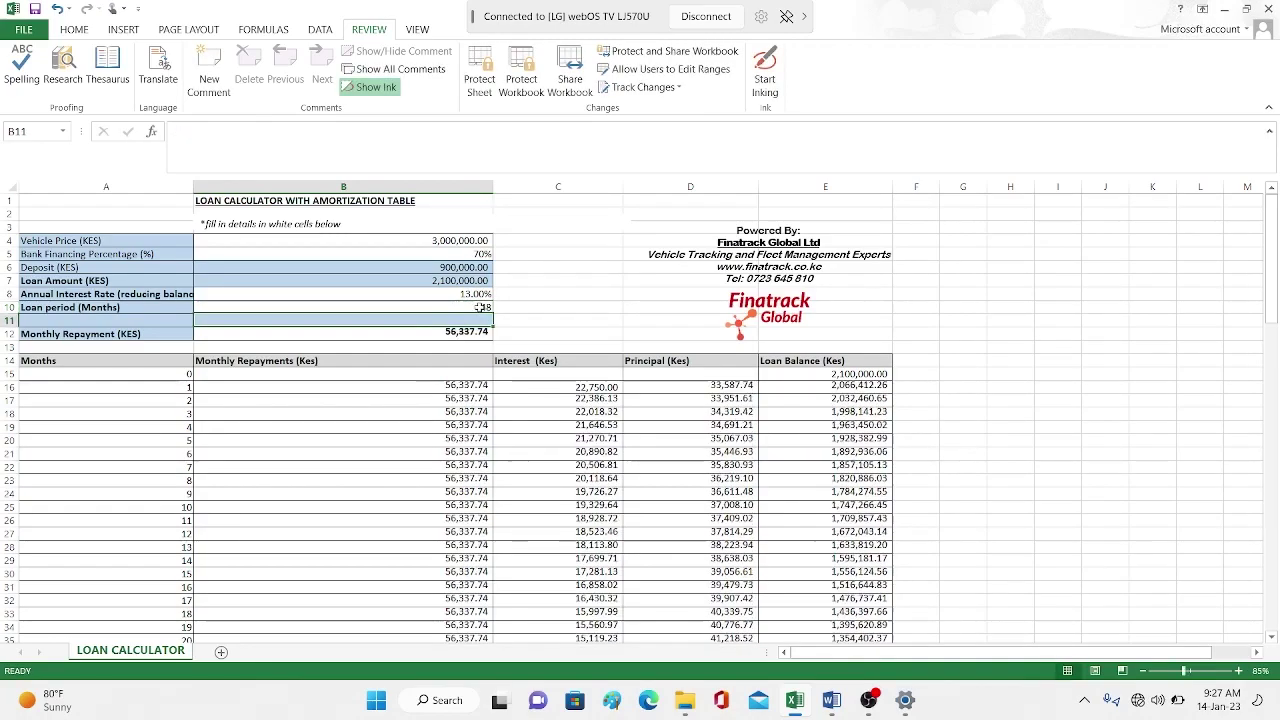
left_click_drag(1271, 256, 1276, 438)
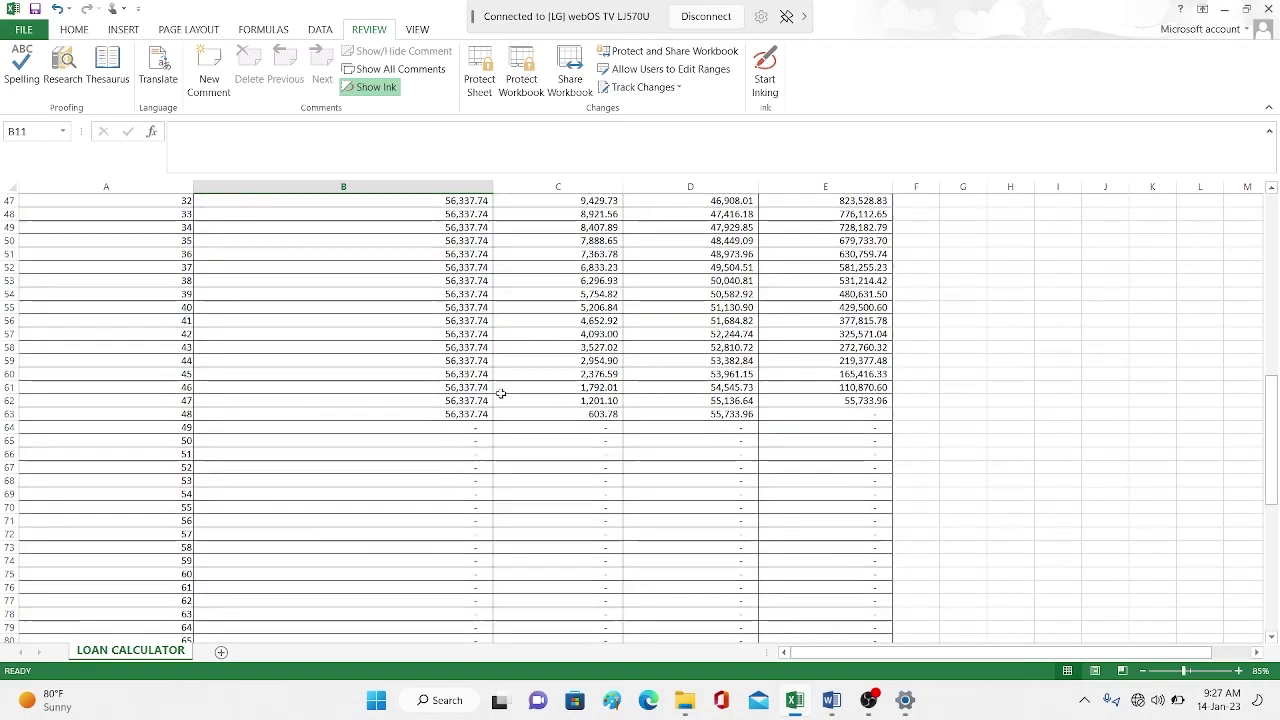
left_click(869, 413)
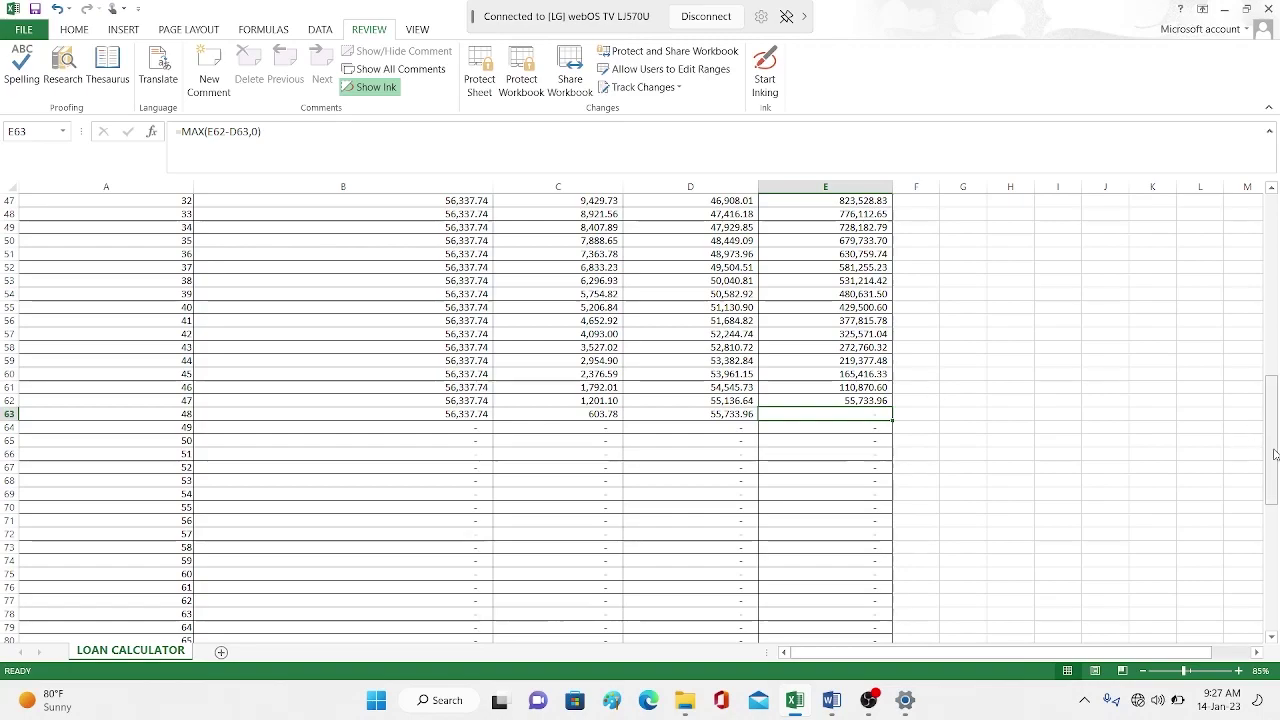
left_click_drag(1271, 440, 1256, 217)
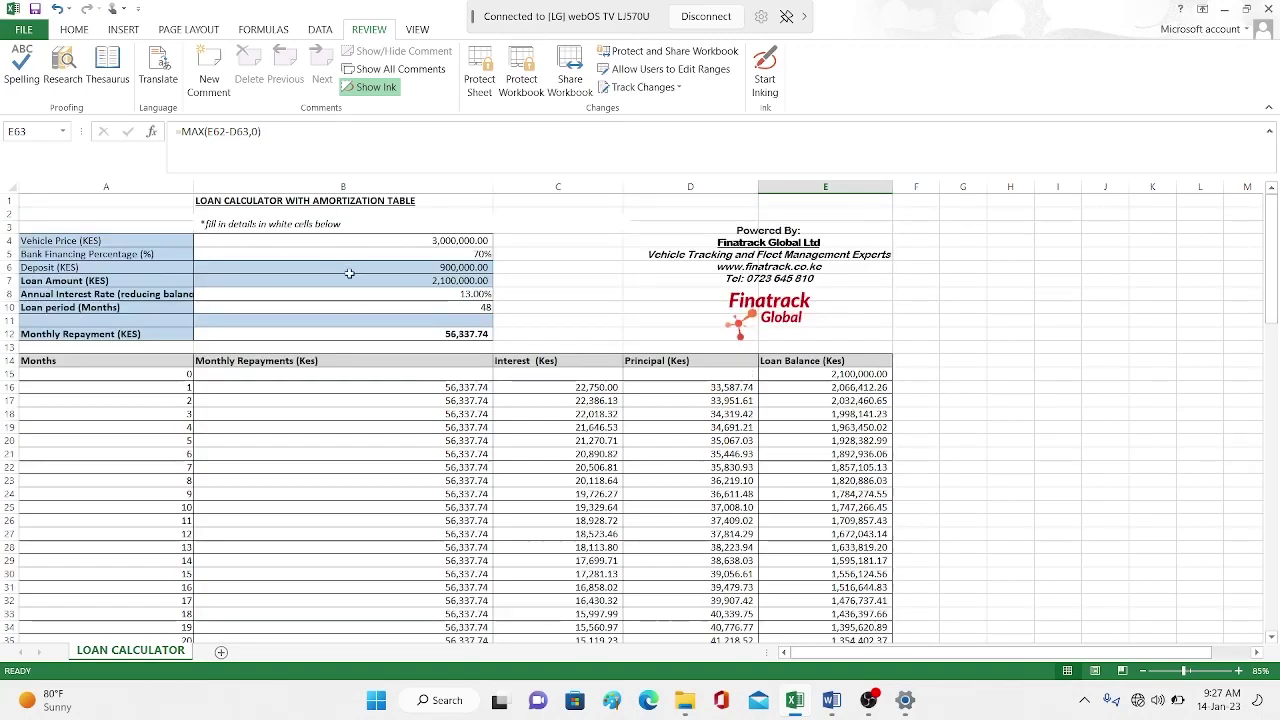
- Set B10 to 96 months and confirm at row 111 the balance reaches zero at month 96
left_click(478, 307)
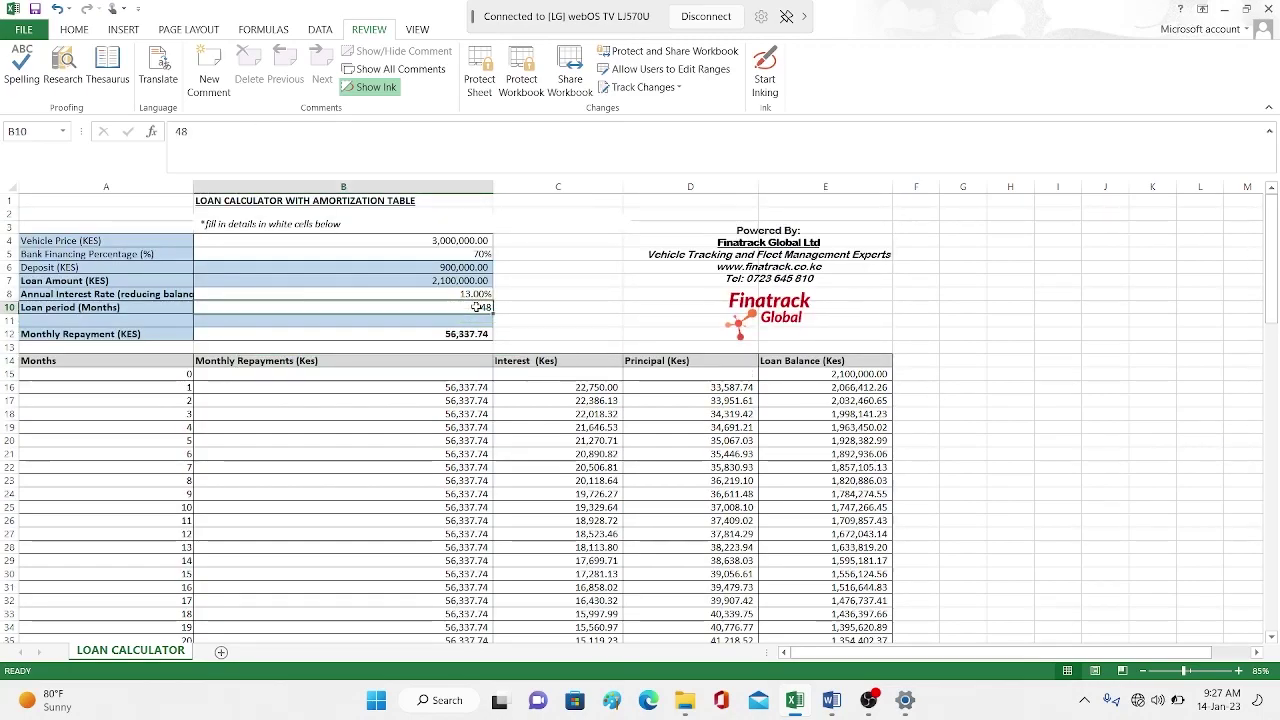
type("96")
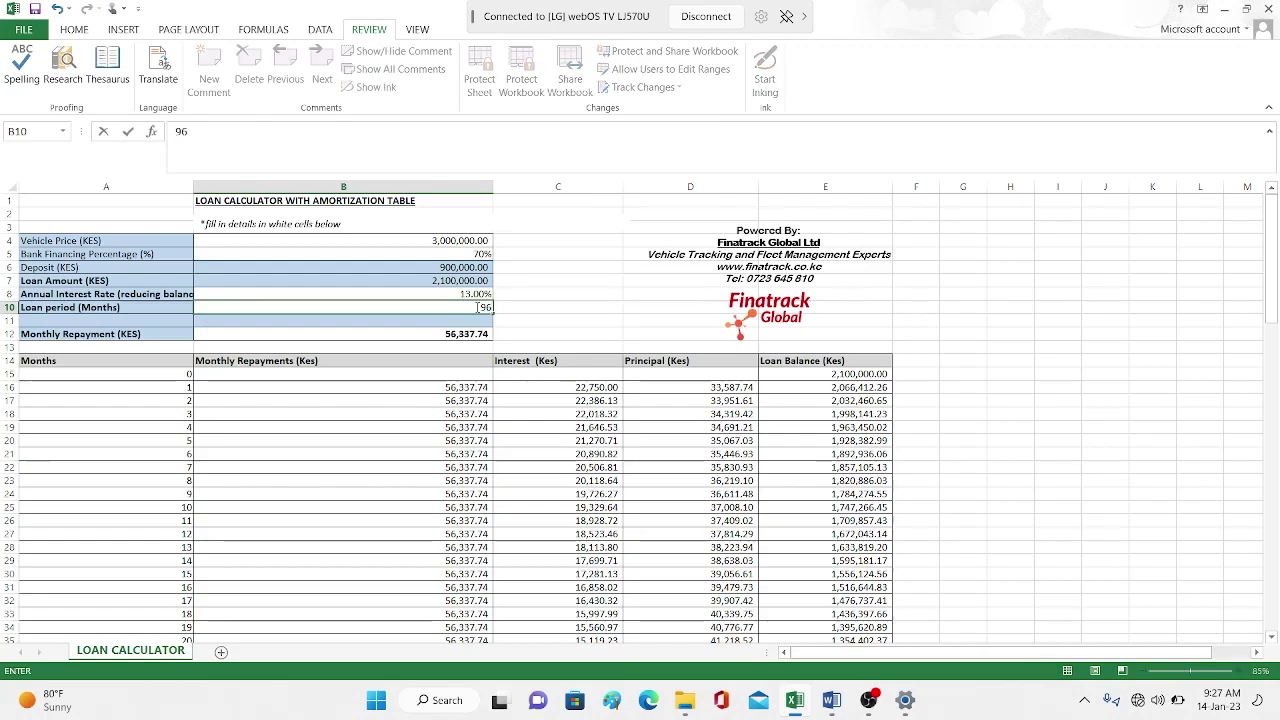
key("Return")
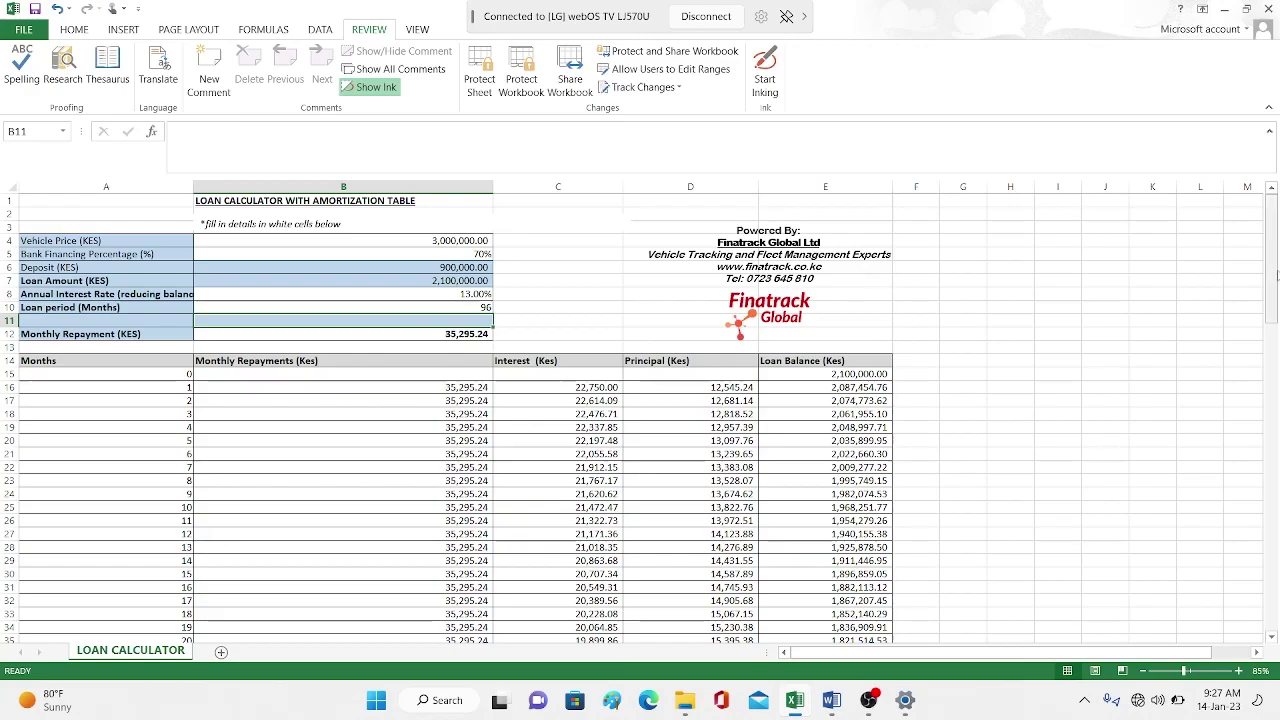
left_click_drag(1275, 275, 1277, 603)
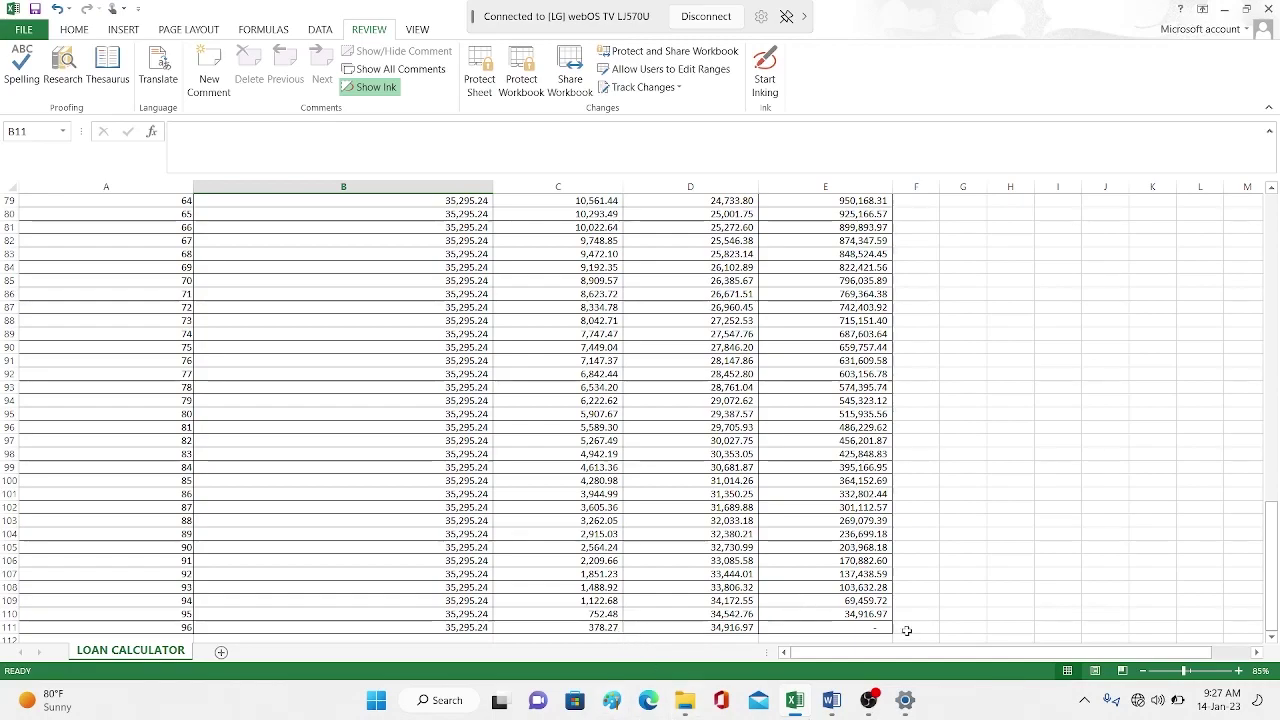
left_click_drag(1272, 558, 1271, 255)
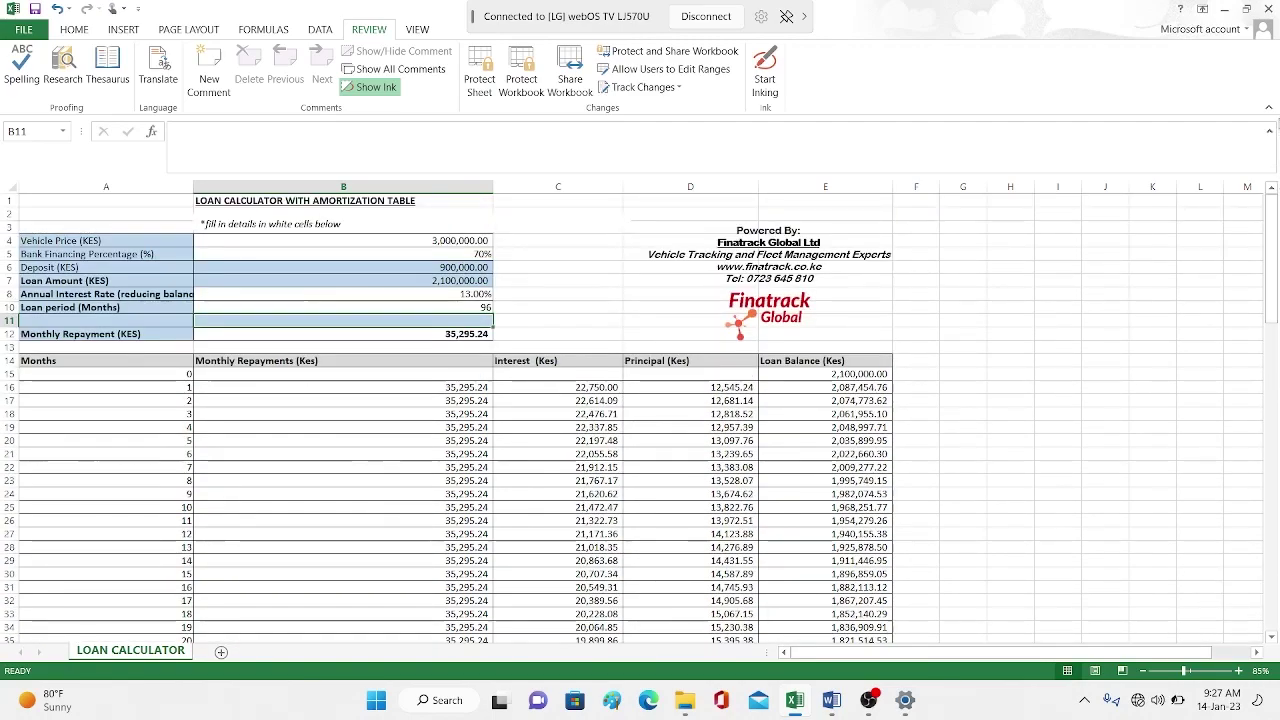